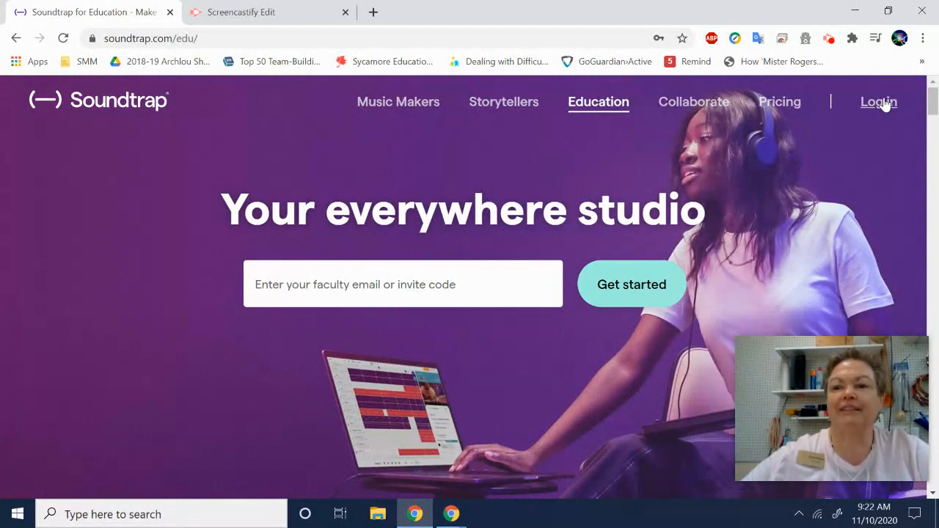
Open the Soundtrap login form and replace the prefilled login e-mail with the music student account's e-mail
click(883, 104)
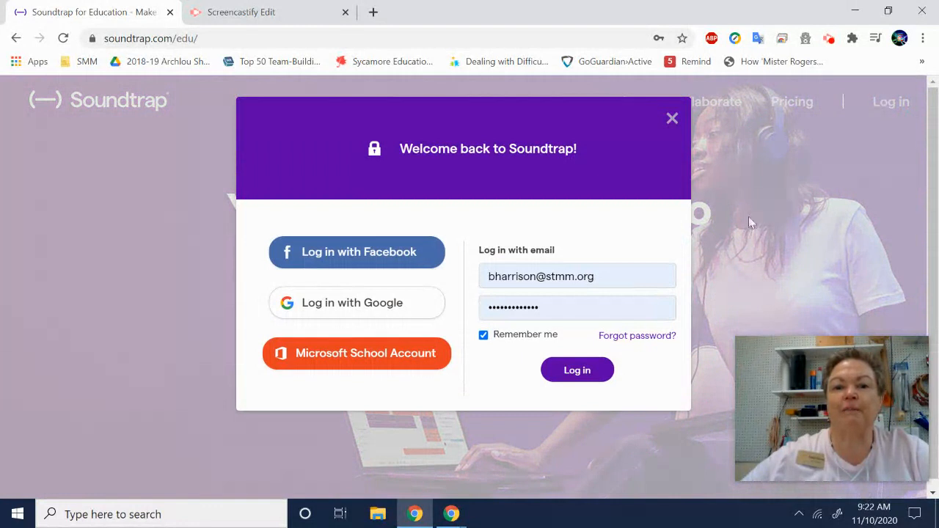
click(605, 274)
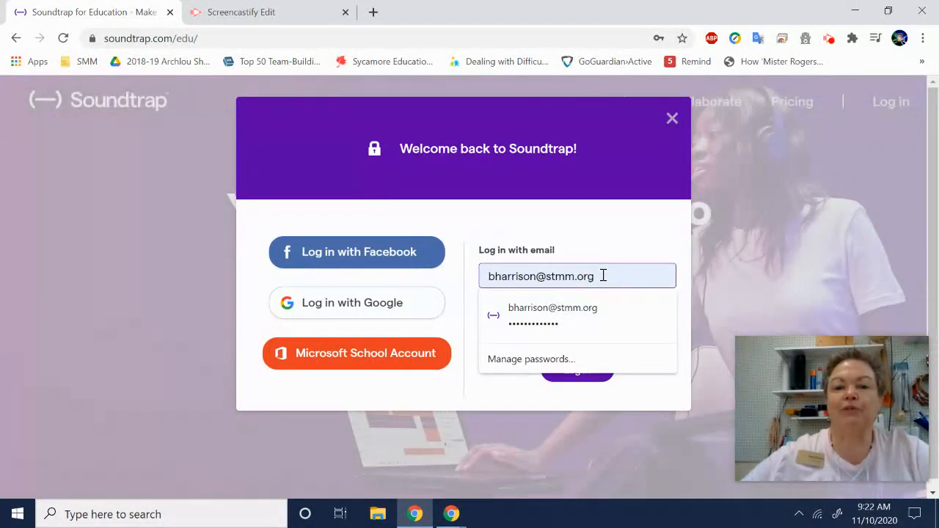
key(BackSpace)
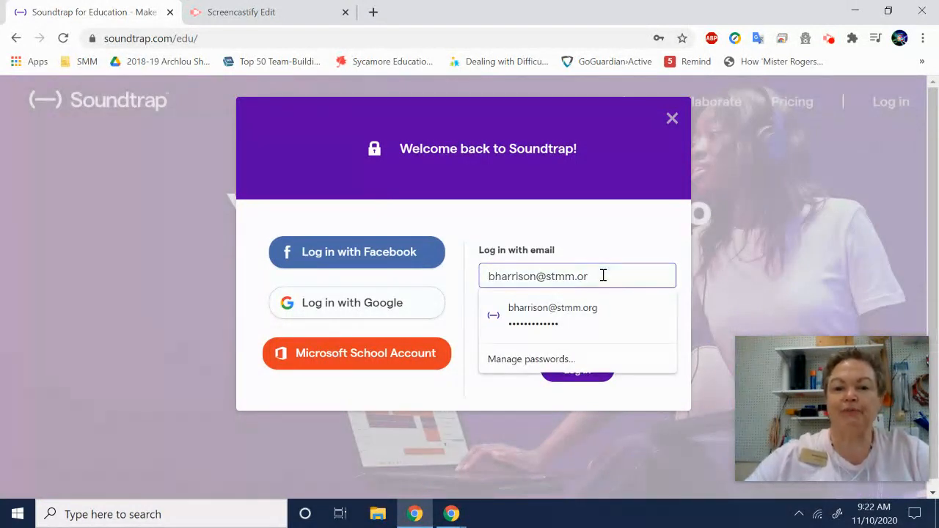
key(BackSpace)
key(BackSpace)
key(BackSpace)
key(BackSpace)
key(BackSpace)
key(BackSpace)
key(BackSpace)
key(BackSpace)
key(BackSpace)
key(BackSpace)
key(BackSpace)
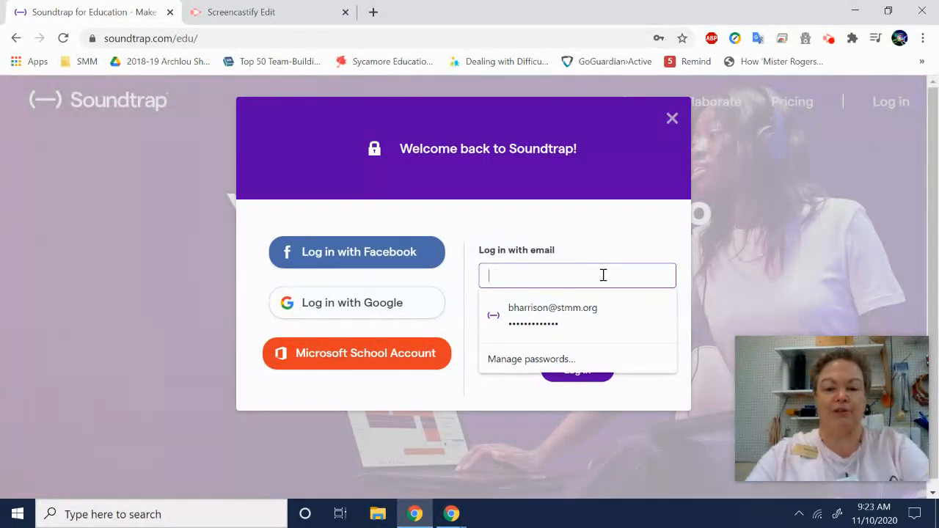
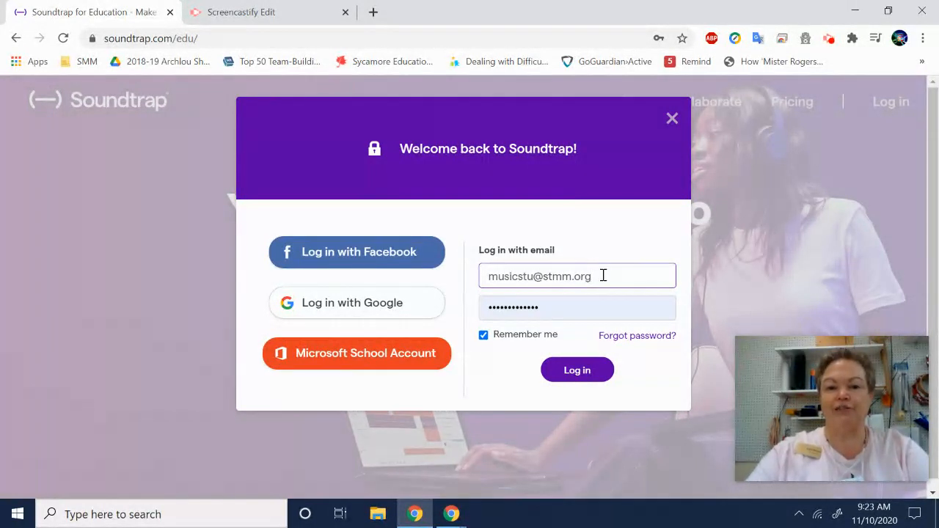
Turn off Remember me and submit the login form
click(483, 337)
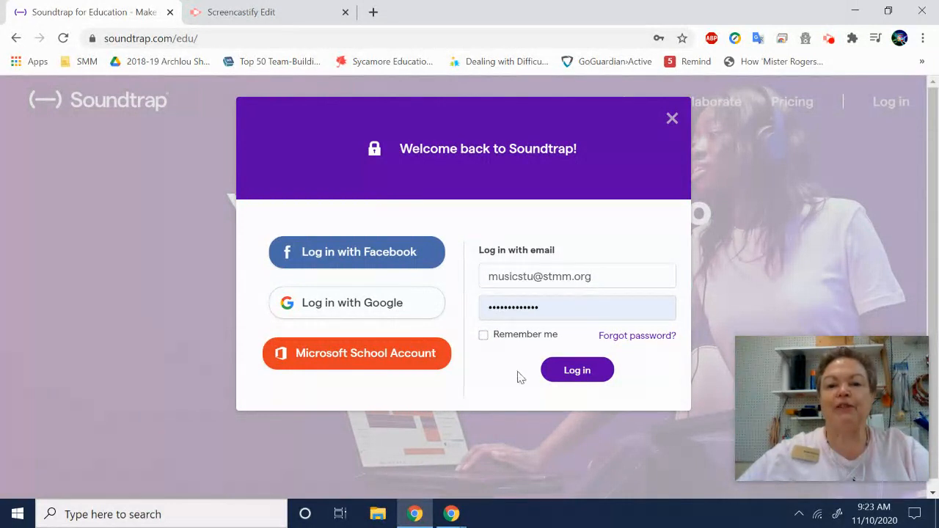
click(574, 372)
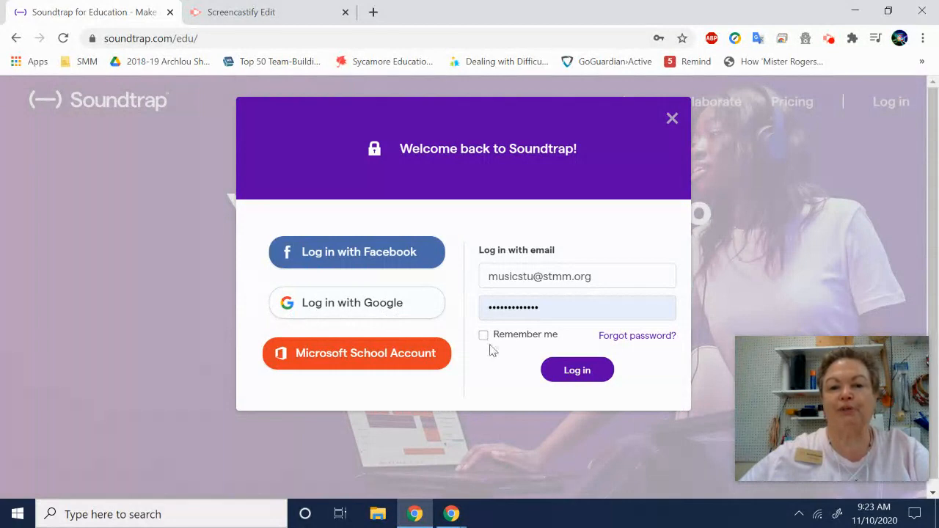
click(573, 374)
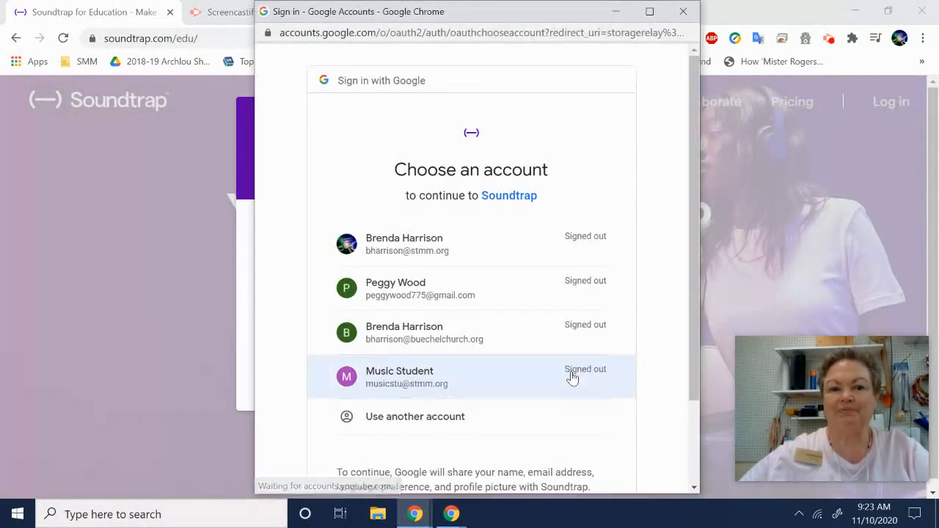
Sign in with the music student's Google account using the account password, and decline saving the password in the browser
click(457, 377)
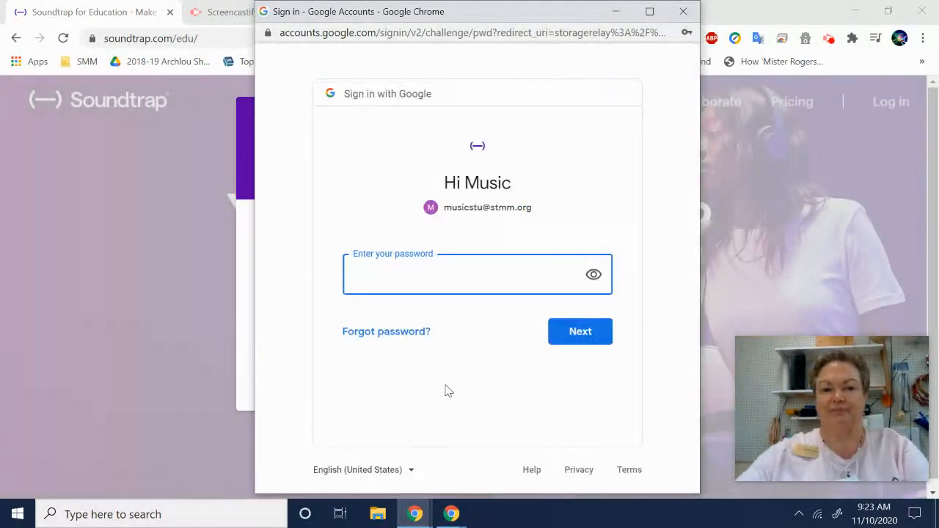
text(•••••••)
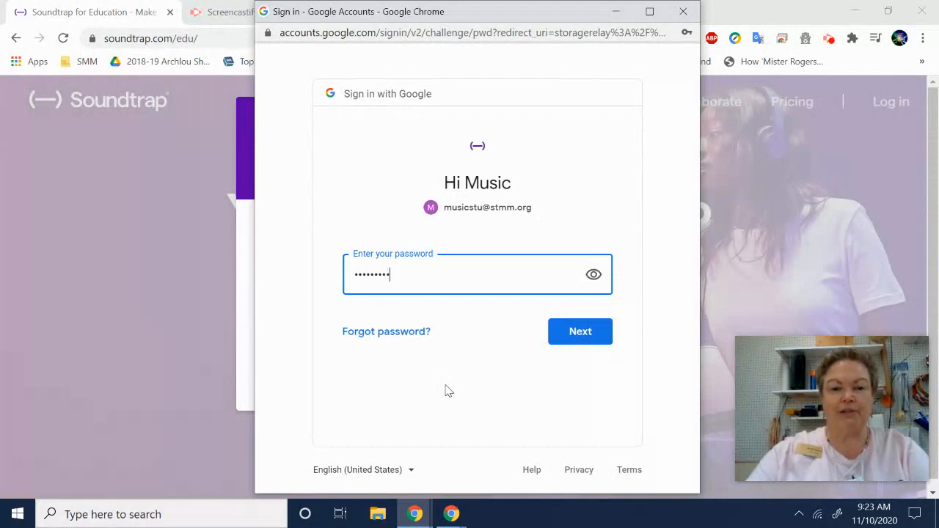
text(••••)
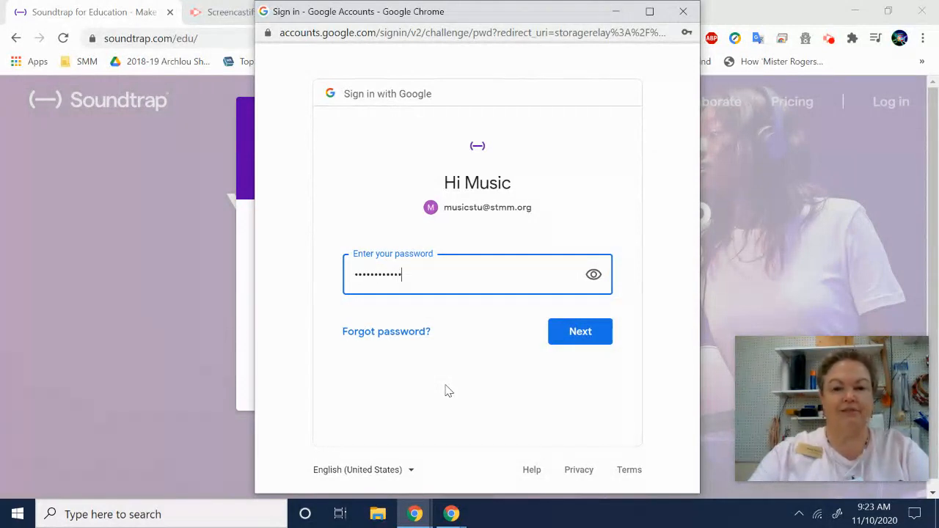
click(579, 339)
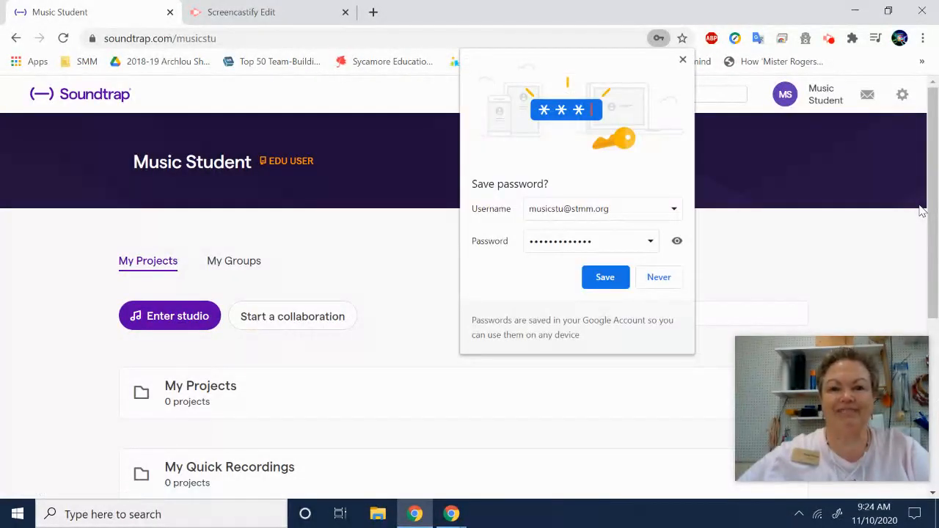
click(665, 283)
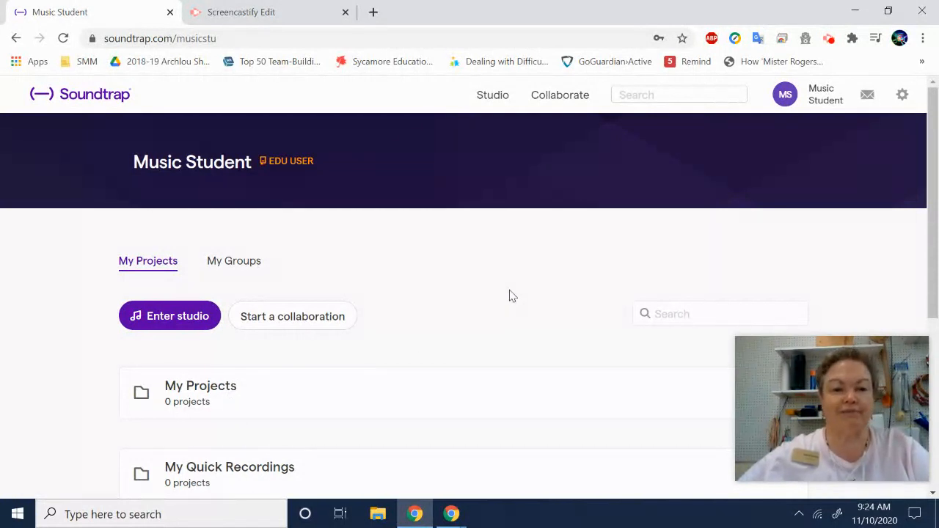
Create a new Music project in the studio and add a Drum & beats track
click(159, 315)
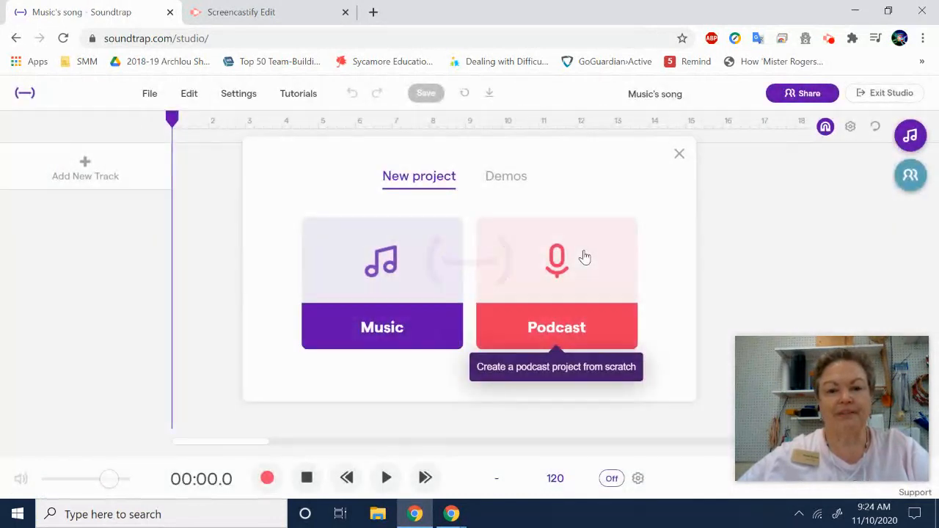
click(412, 329)
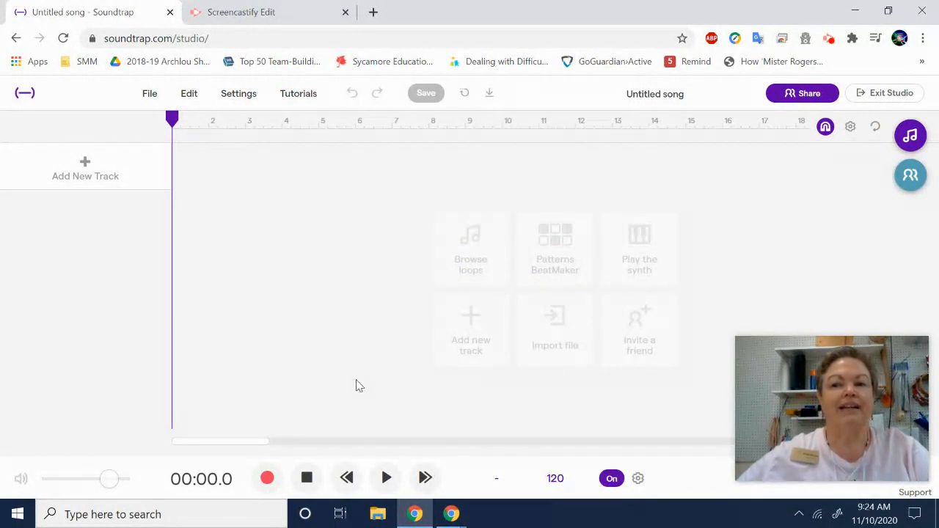
click(86, 165)
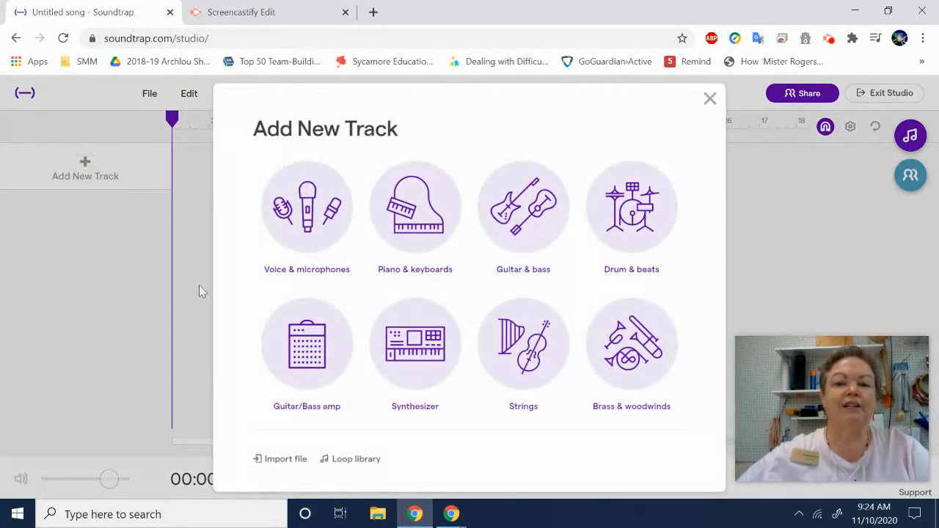
click(657, 224)
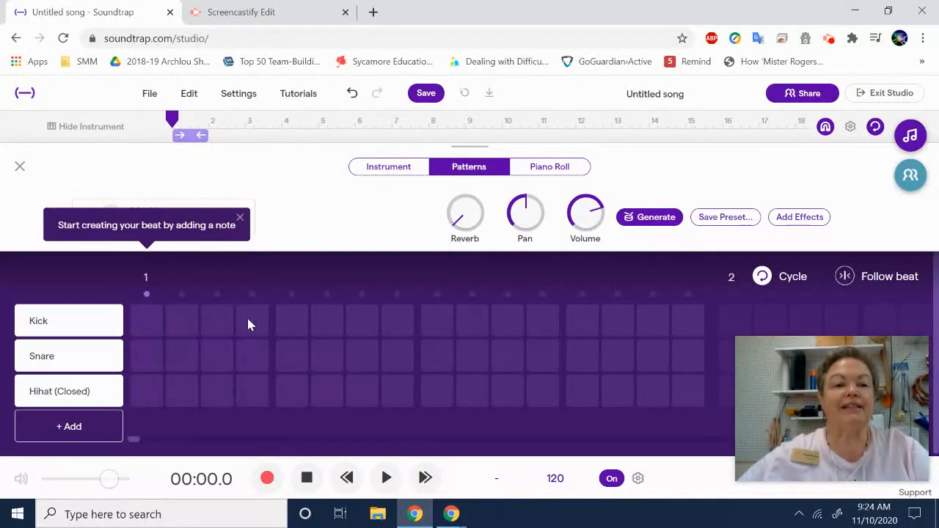
Place Kick notes on all four beats of bar 1 in the drum pattern and briefly play it back
click(146, 322)
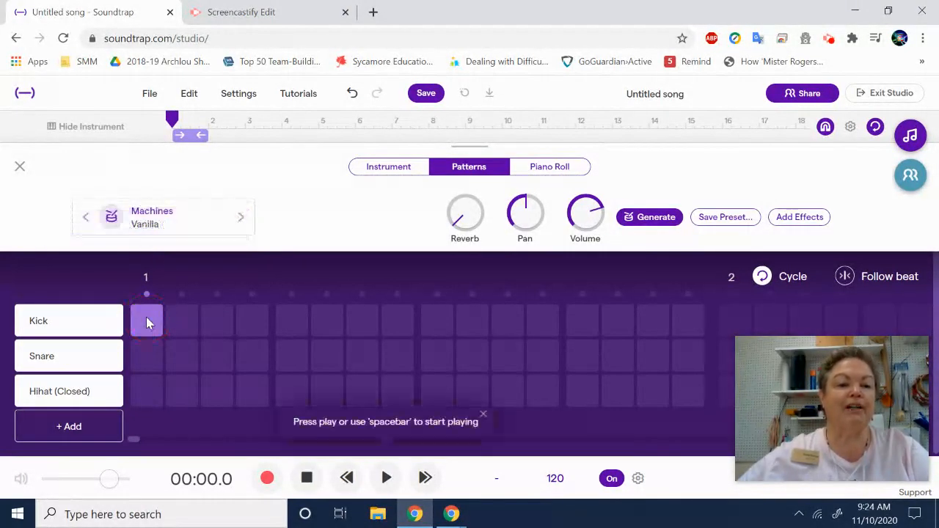
click(292, 322)
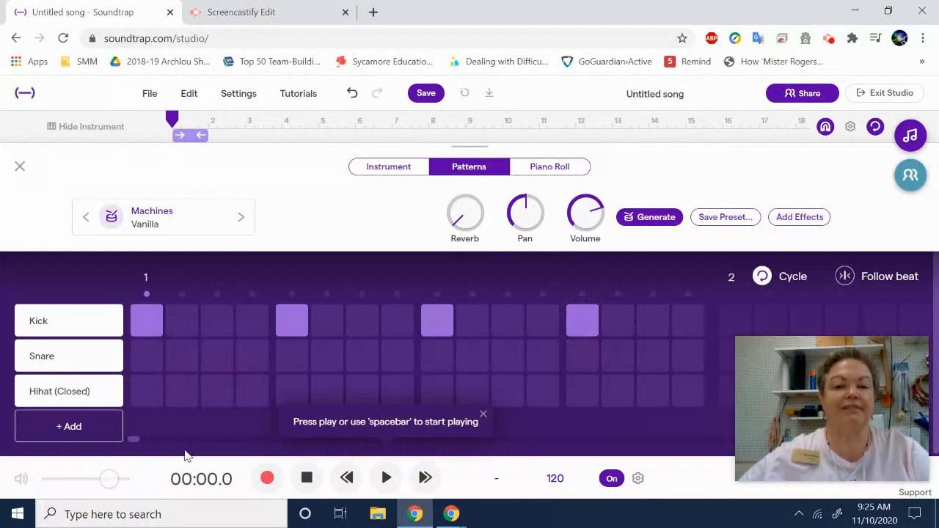
click(387, 478)
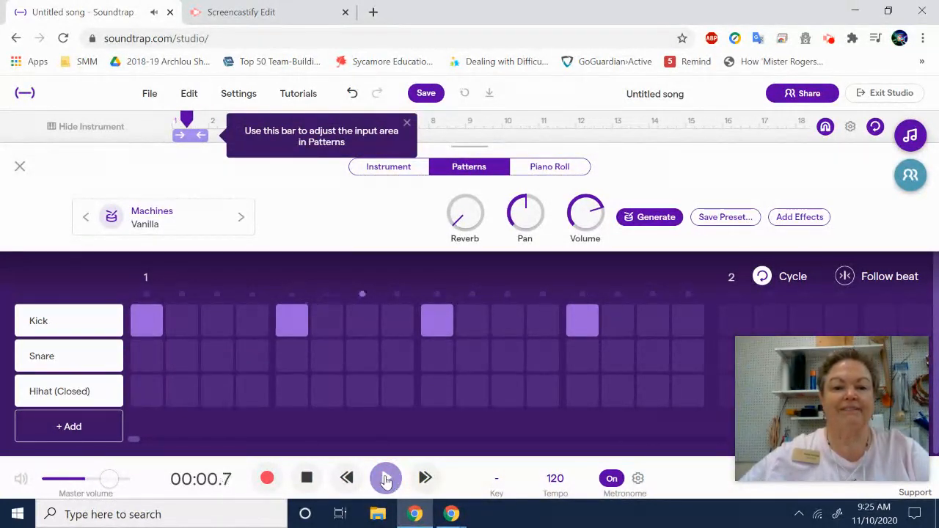
click(386, 478)
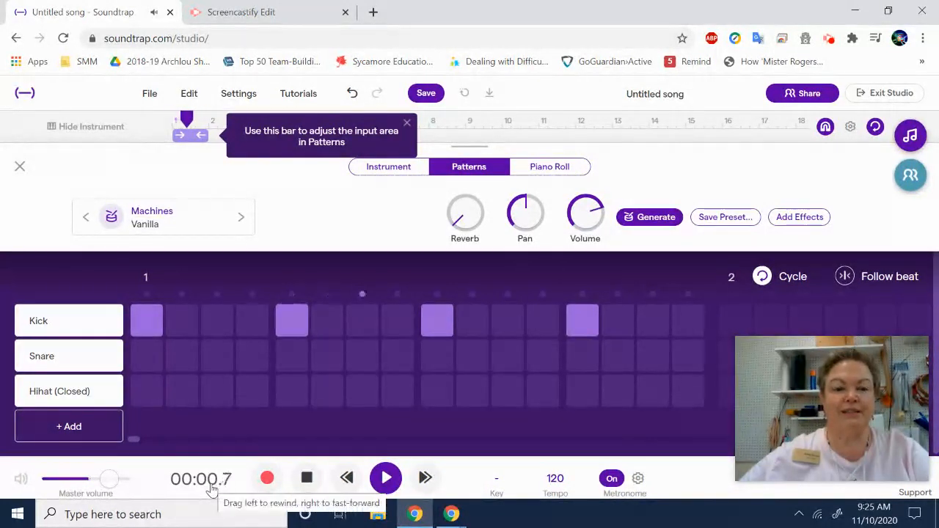
click(306, 479)
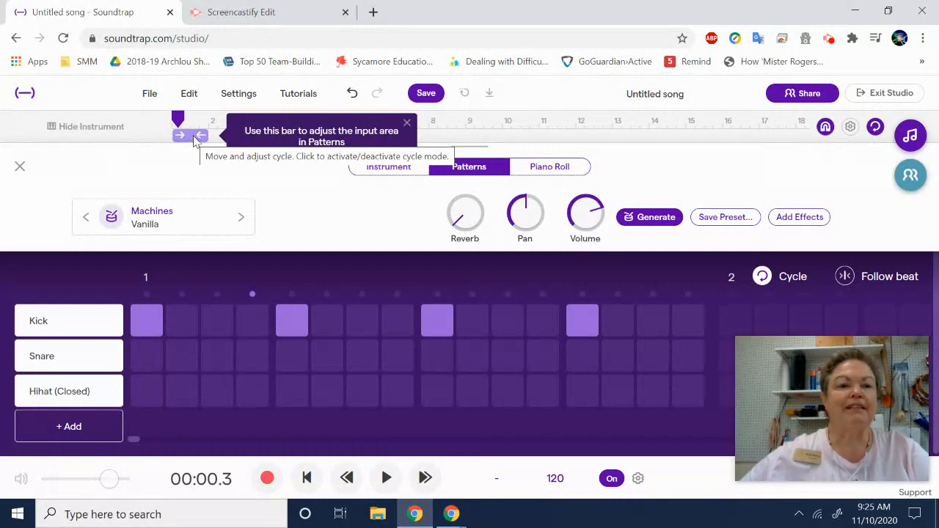
Extend the cycle region to the start of bar 13 and turn cycle mode off
drag(208, 136, 608, 119)
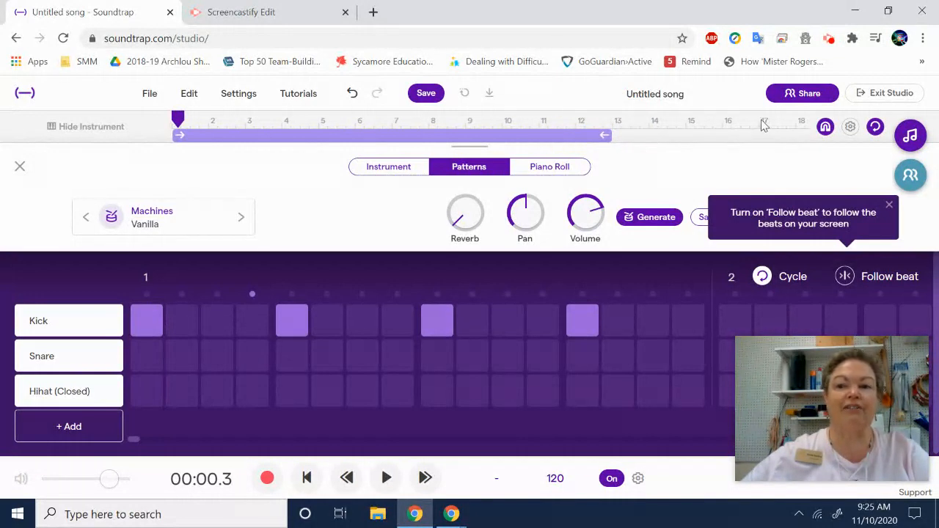
click(875, 127)
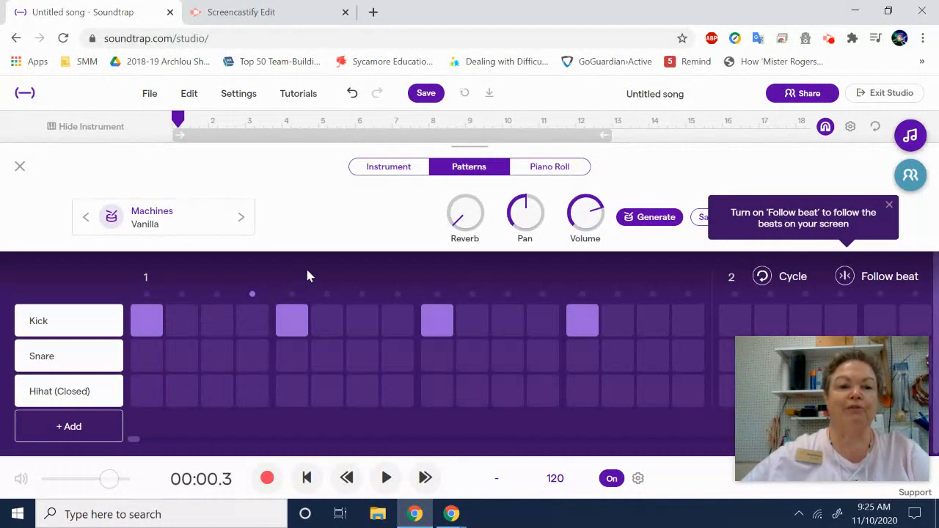
Change the drum track's kit to Low Funk Hard from the Processed category
click(240, 218)
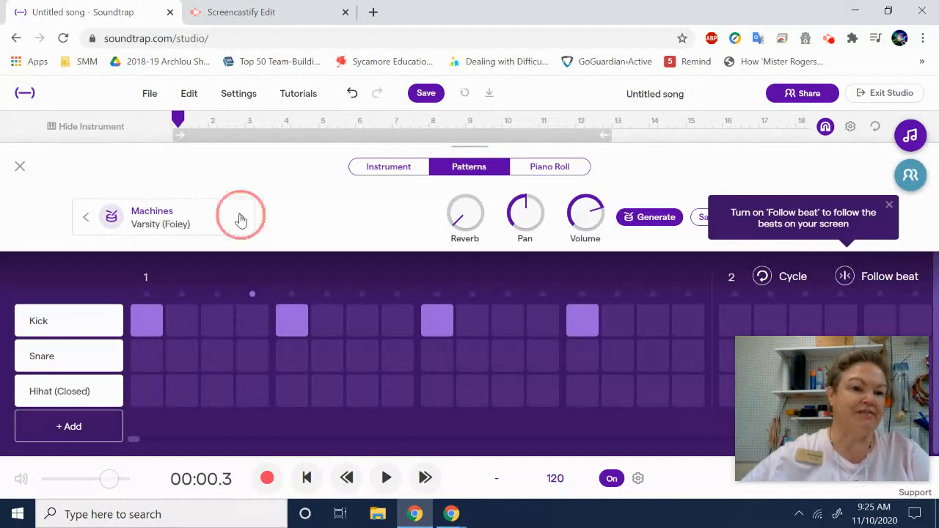
click(240, 217)
click(241, 218)
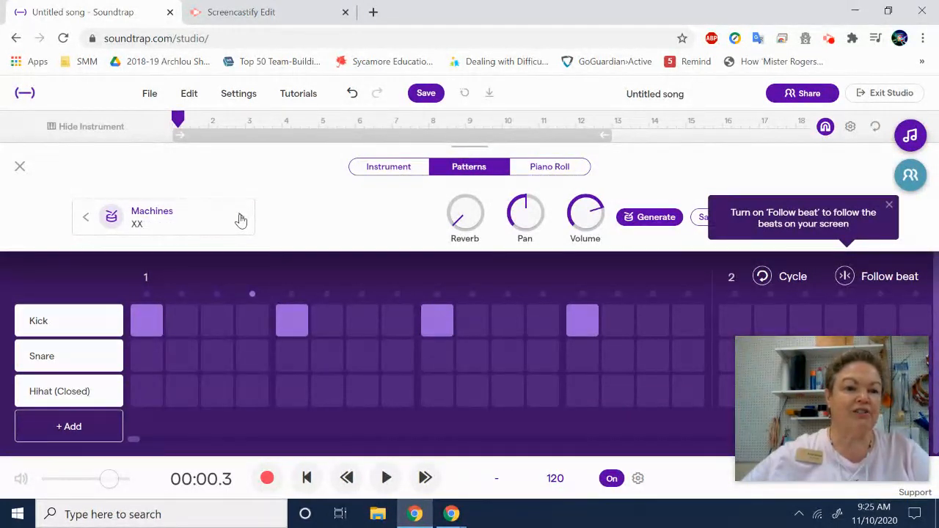
click(241, 217)
click(240, 217)
click(240, 218)
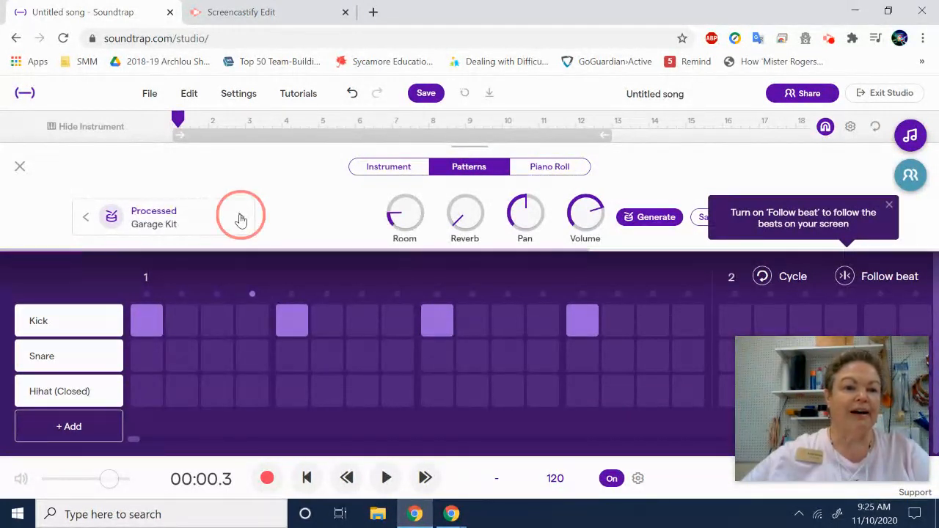
click(241, 218)
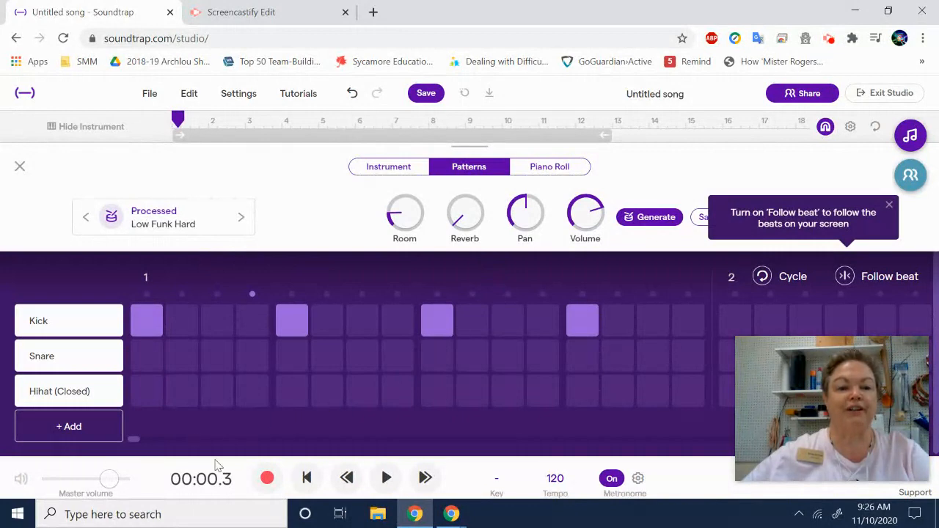
Play the kick pattern with the selected kit, return to the song's start, replay it and stop
click(387, 477)
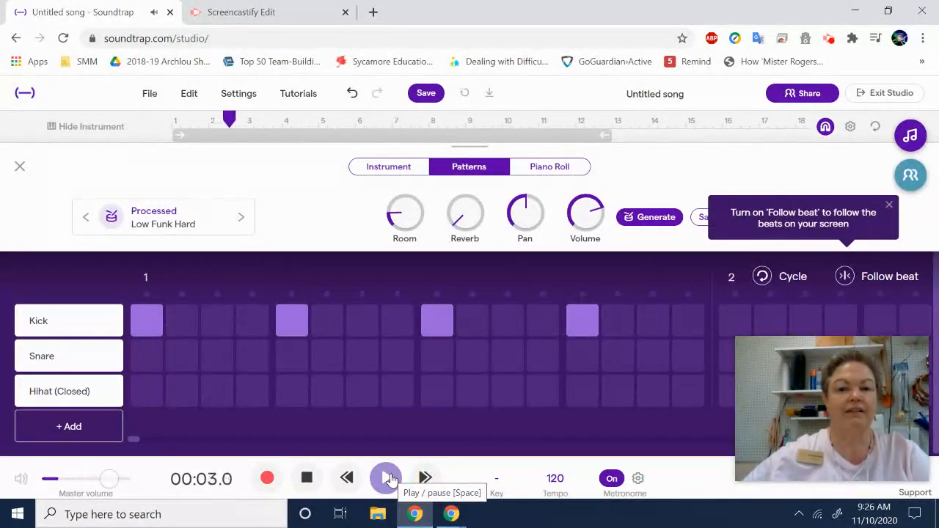
click(313, 482)
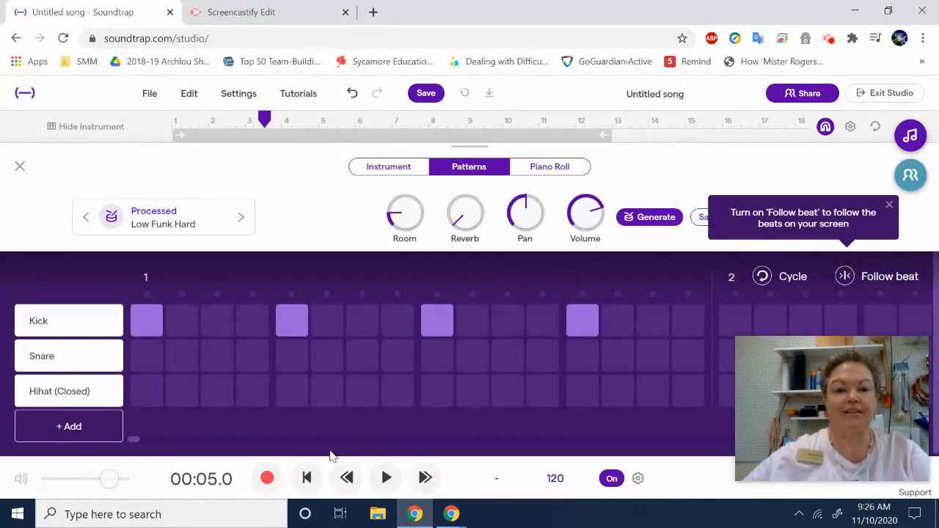
click(307, 477)
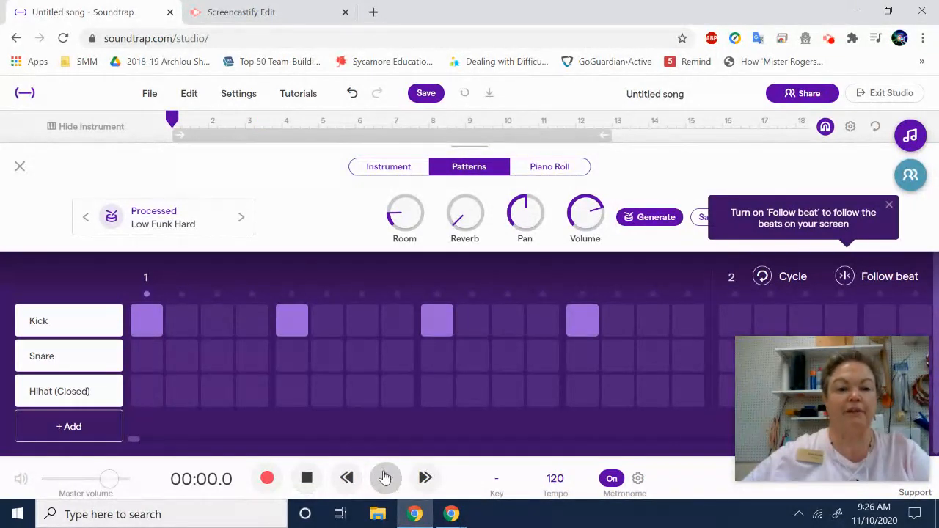
click(385, 478)
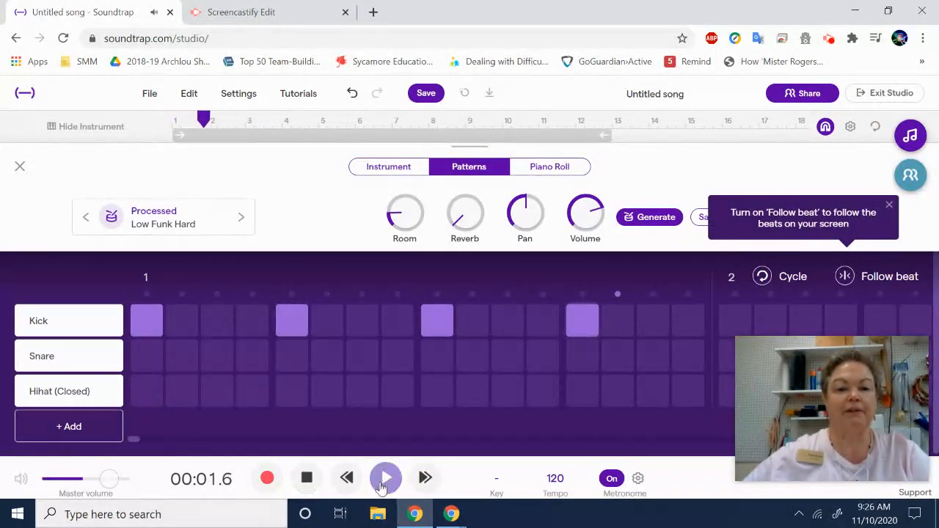
click(306, 478)
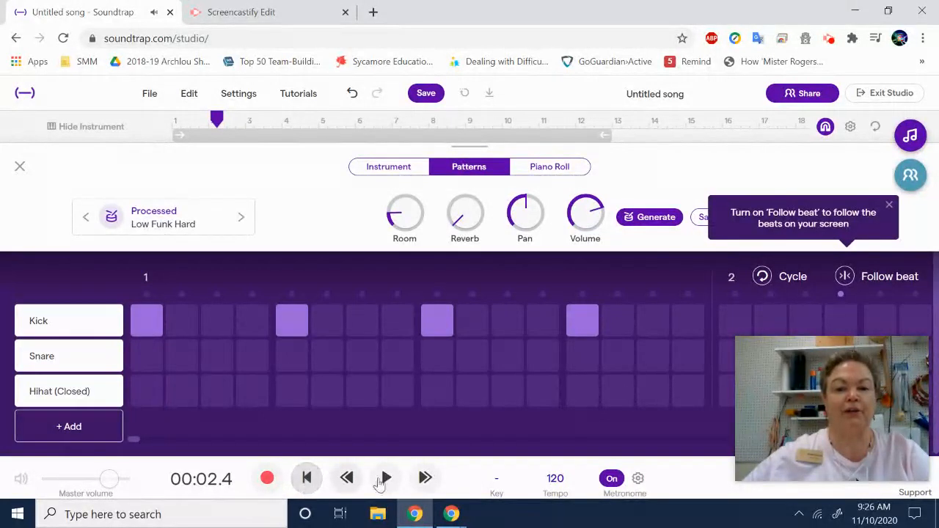
Lower the song's tempo to 102 BPM and confirm it
click(556, 479)
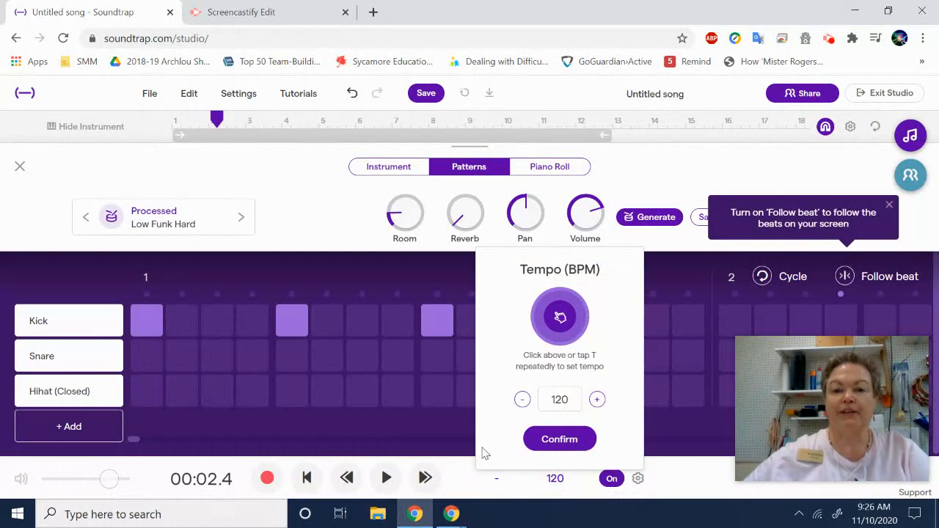
click(521, 399)
click(521, 400)
click(522, 400)
click(522, 400)
click(522, 400)
click(521, 400)
click(522, 399)
click(522, 399)
click(521, 400)
click(522, 400)
click(521, 400)
click(522, 400)
click(521, 400)
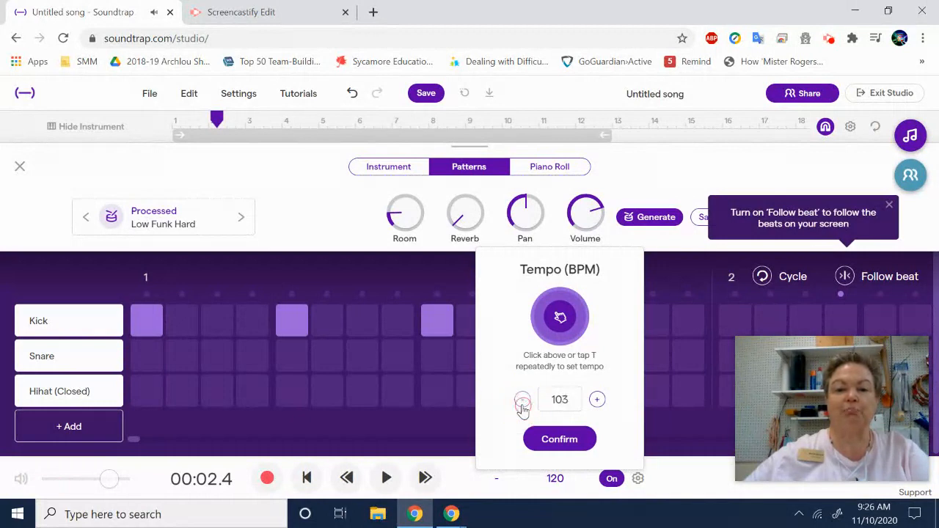
click(553, 439)
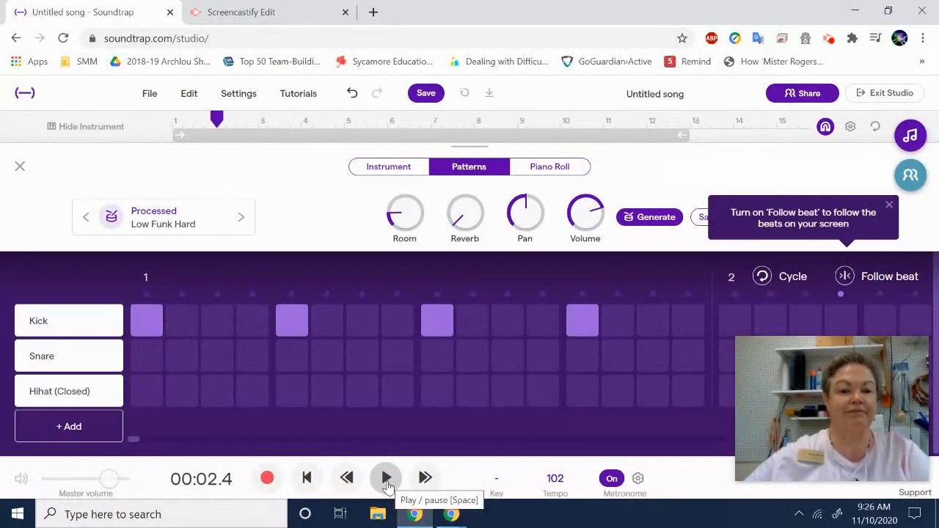
Play the kick pattern at the new tempo, stop it and return to the song's start
click(387, 478)
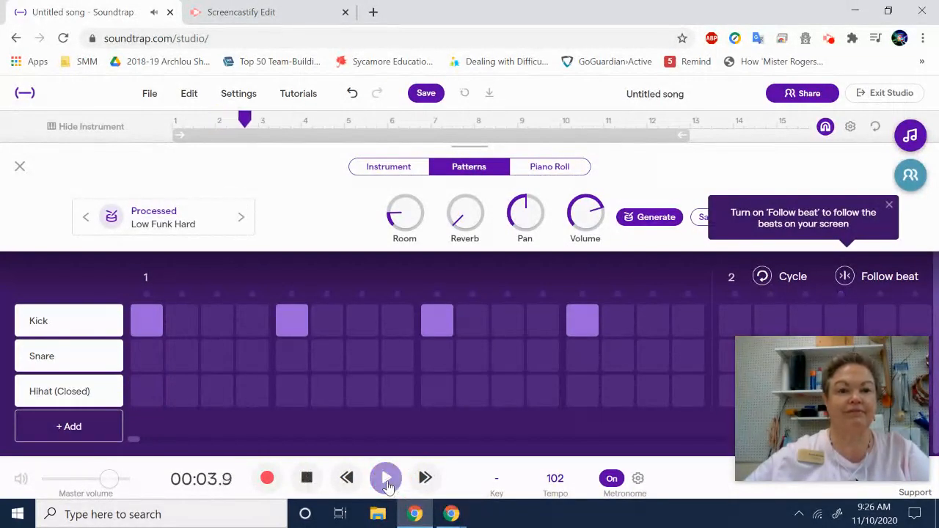
click(306, 478)
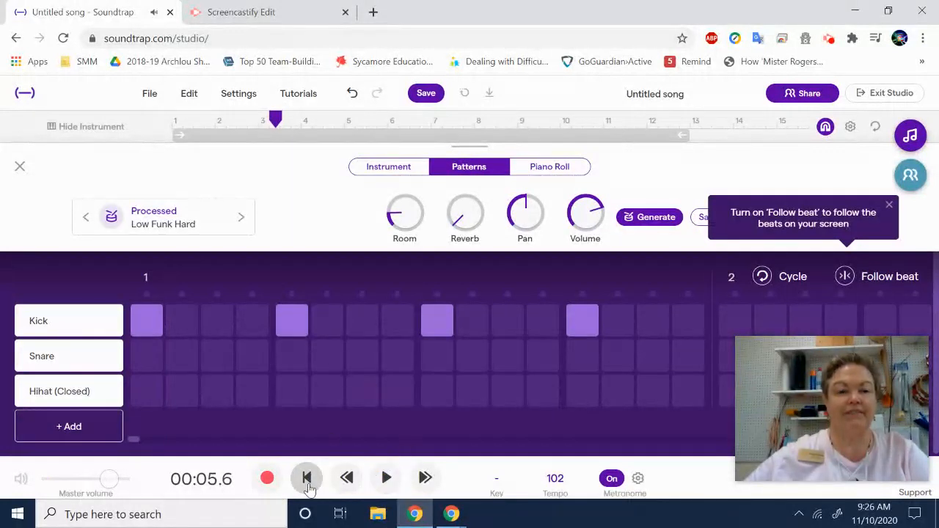
click(306, 478)
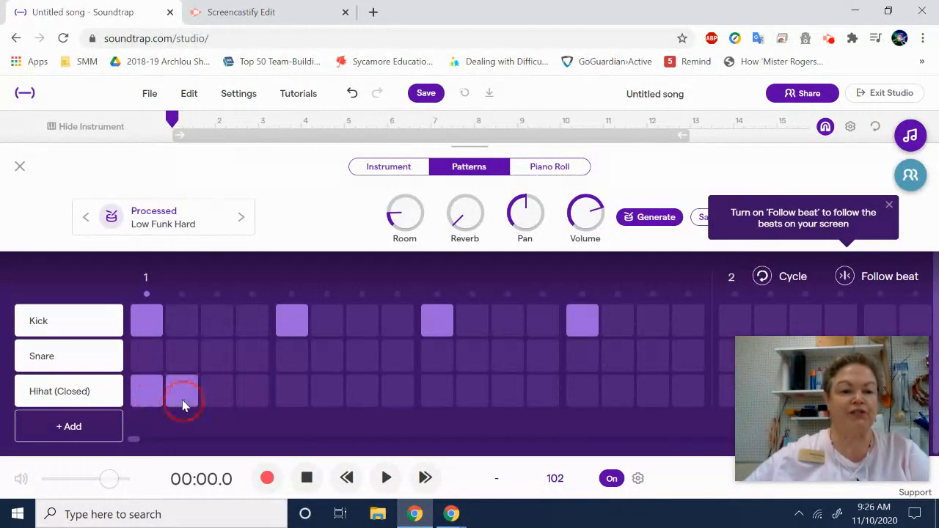
Fill all sixteen steps of bar 1 with Hihat (Closed) notes in the drum pattern
click(225, 405)
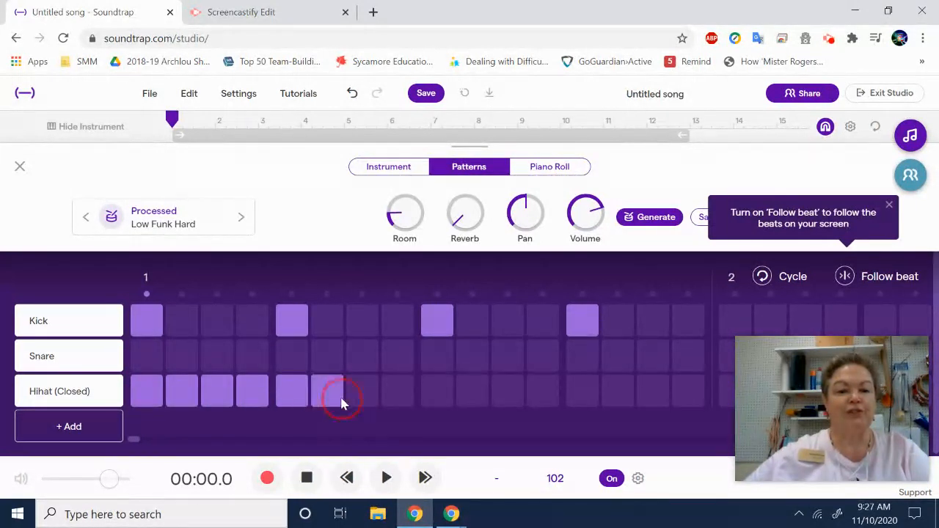
click(359, 402)
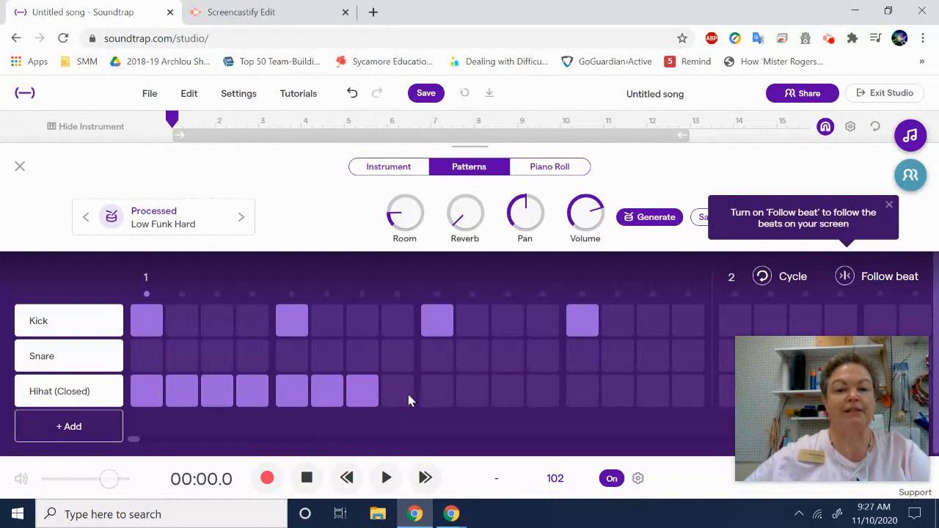
click(443, 387)
click(471, 387)
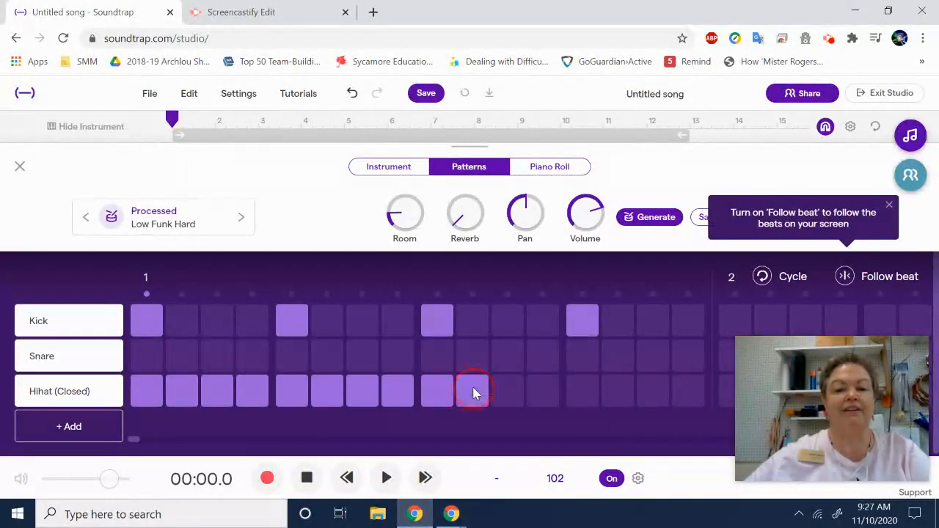
click(509, 392)
click(549, 384)
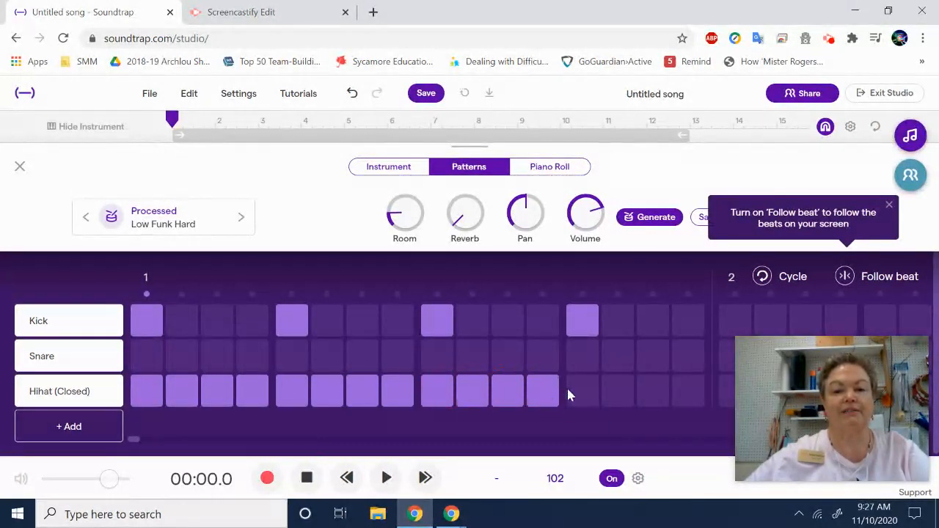
click(583, 389)
click(622, 387)
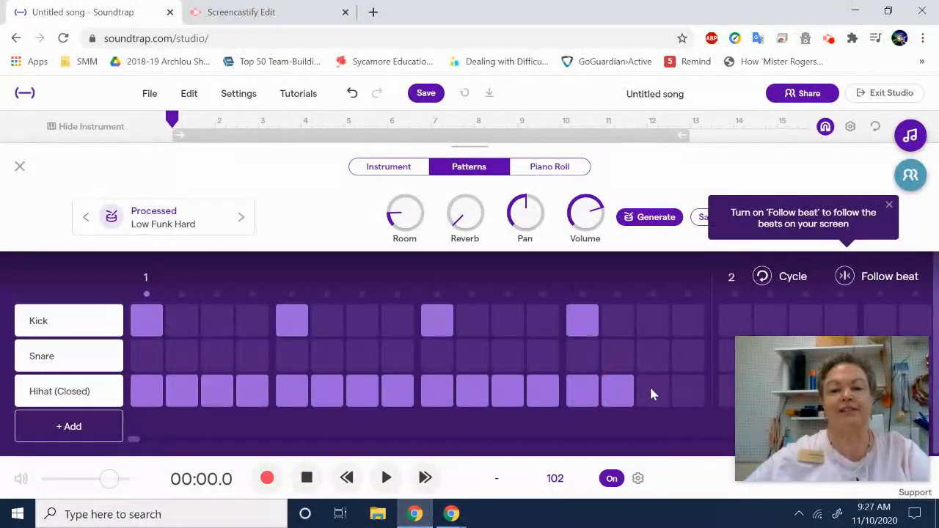
click(652, 392)
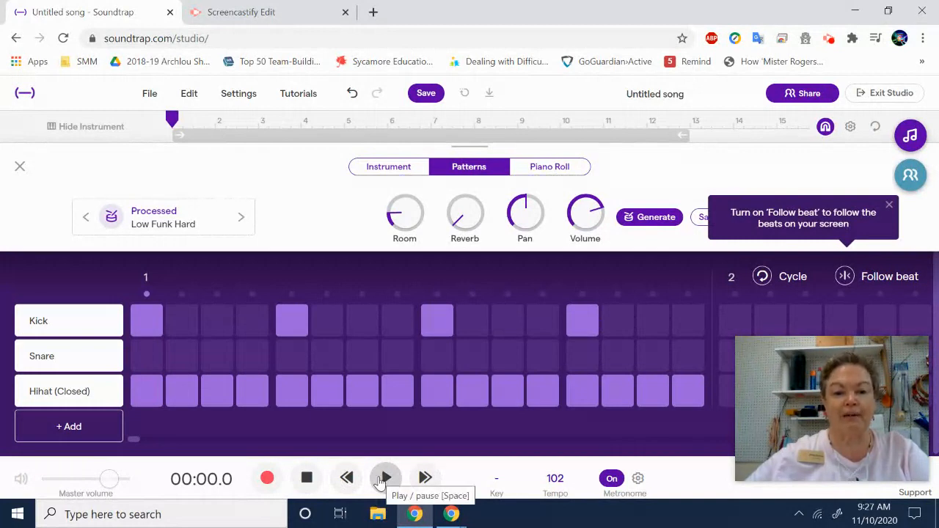
Play the combined kick and closed hi-hat pattern briefly, pause it and return to the song's start
click(380, 481)
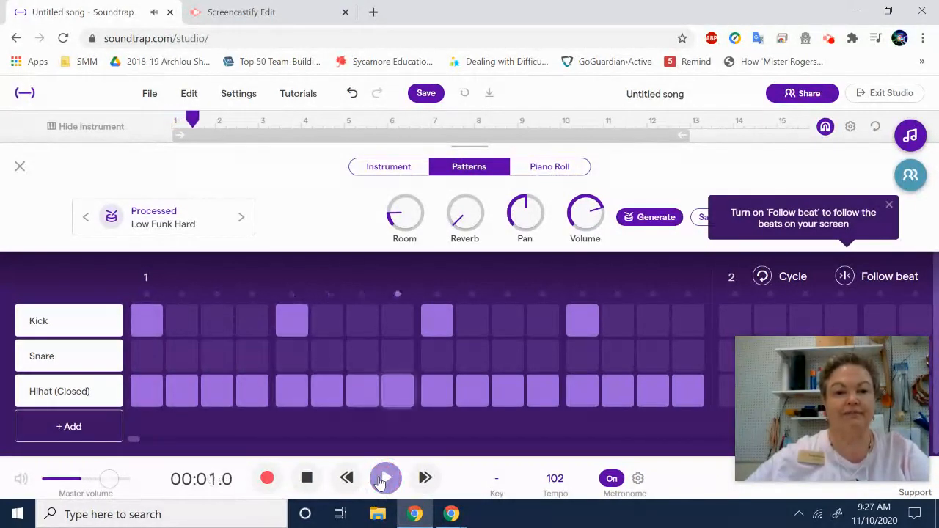
click(382, 479)
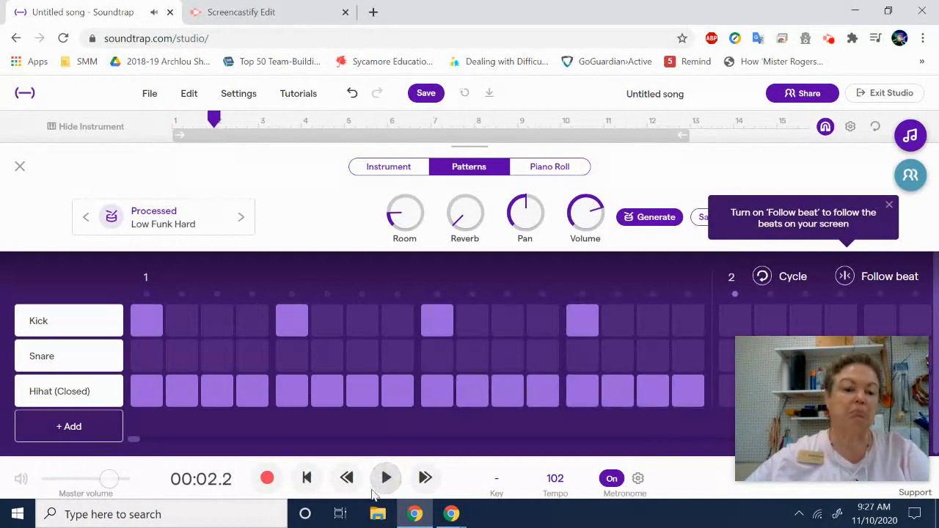
click(307, 478)
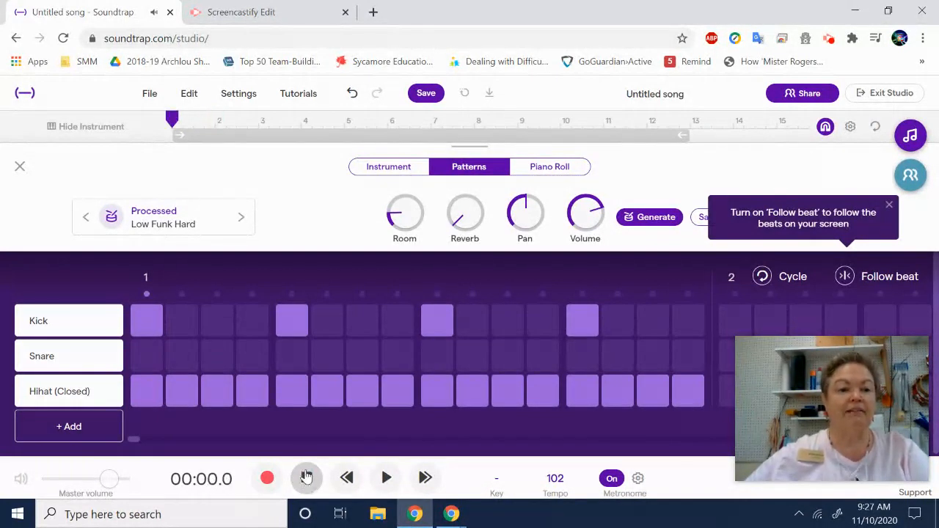
Add Hihat (Open) and Crash rows to the pattern and place Crash notes on beats 2 and 4 of bar 1
click(66, 434)
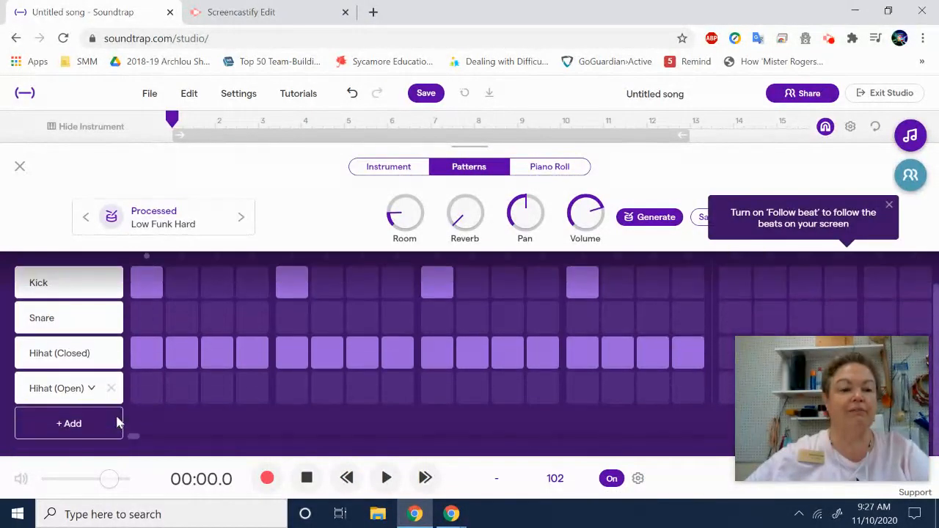
click(91, 429)
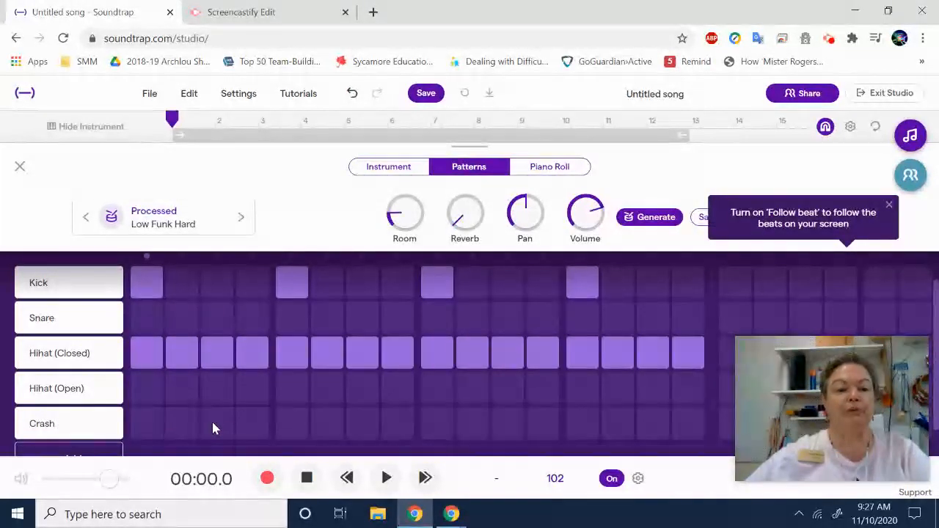
click(297, 425)
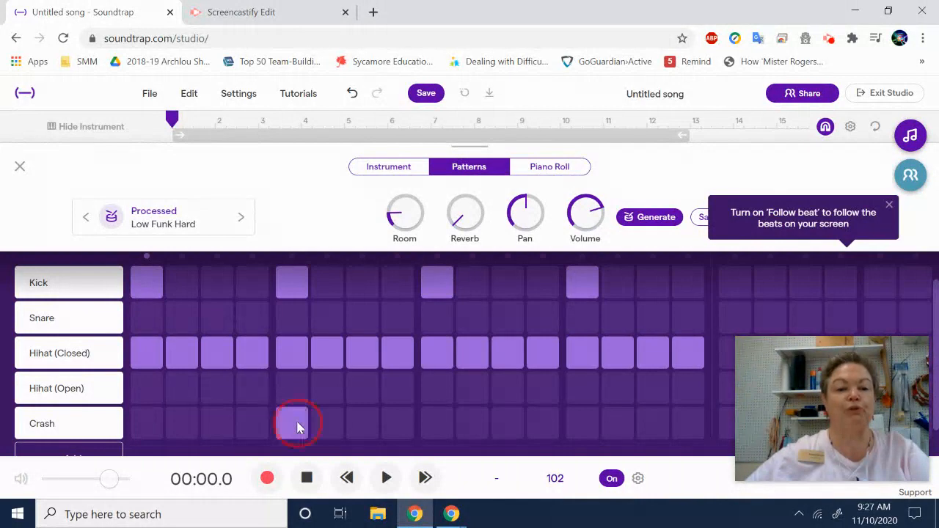
click(578, 423)
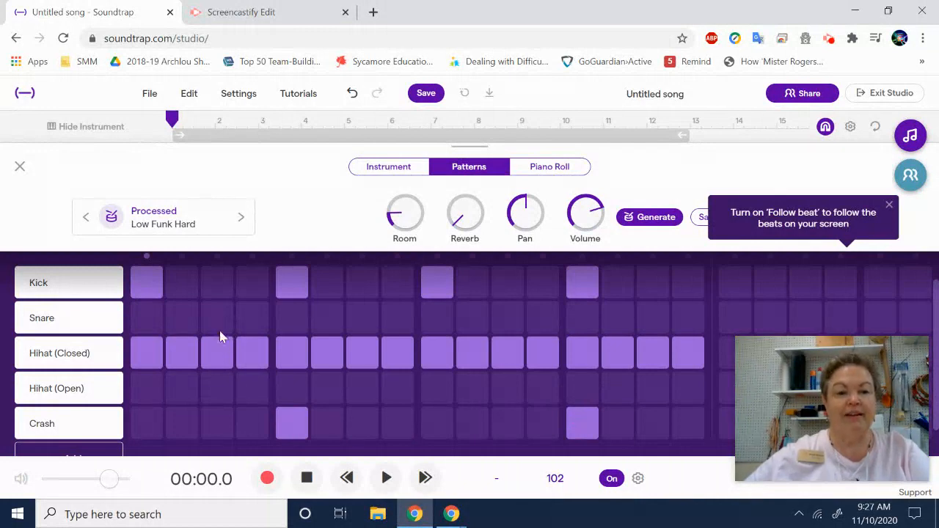
Place Snare notes on every other step of bar 1, starting from the first step
click(137, 330)
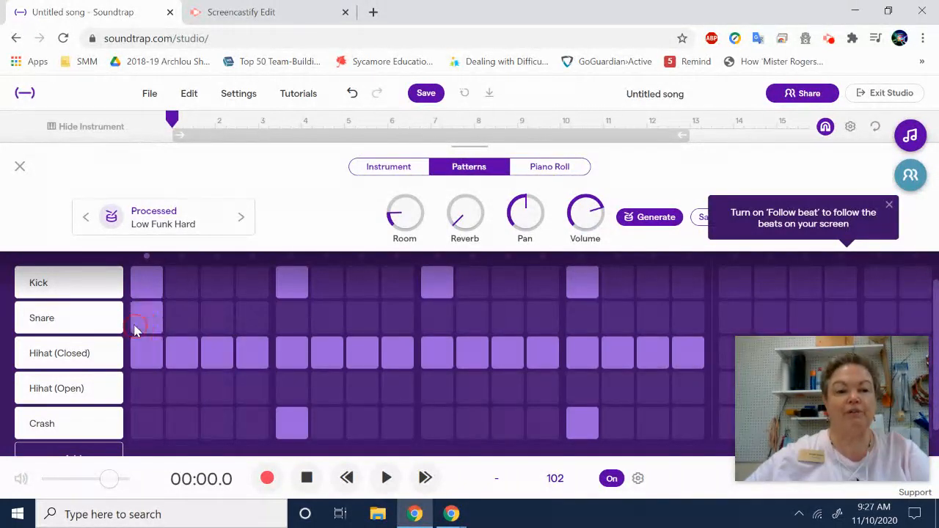
click(287, 320)
click(367, 318)
click(443, 321)
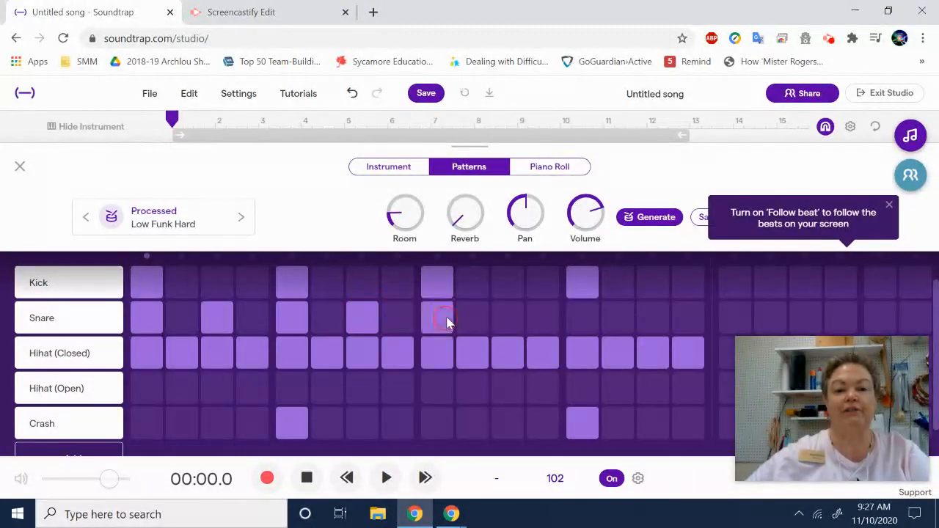
click(517, 320)
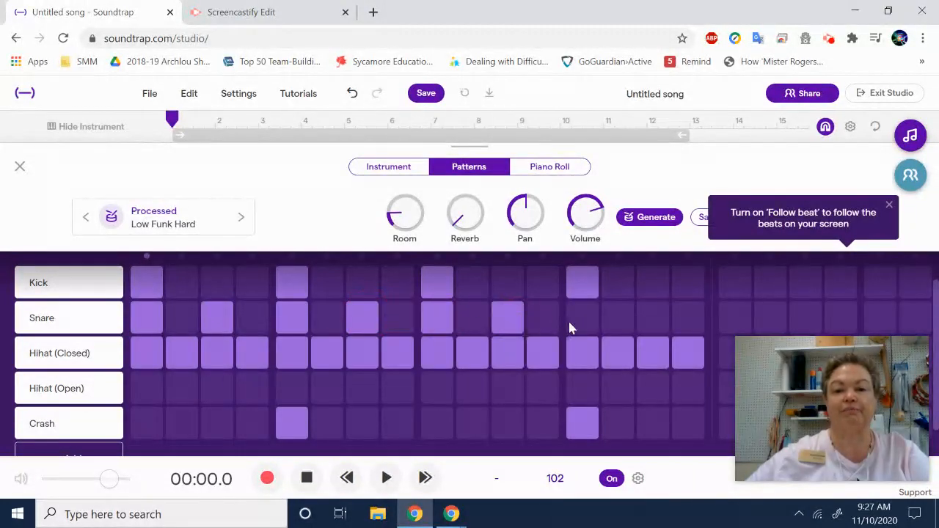
click(591, 326)
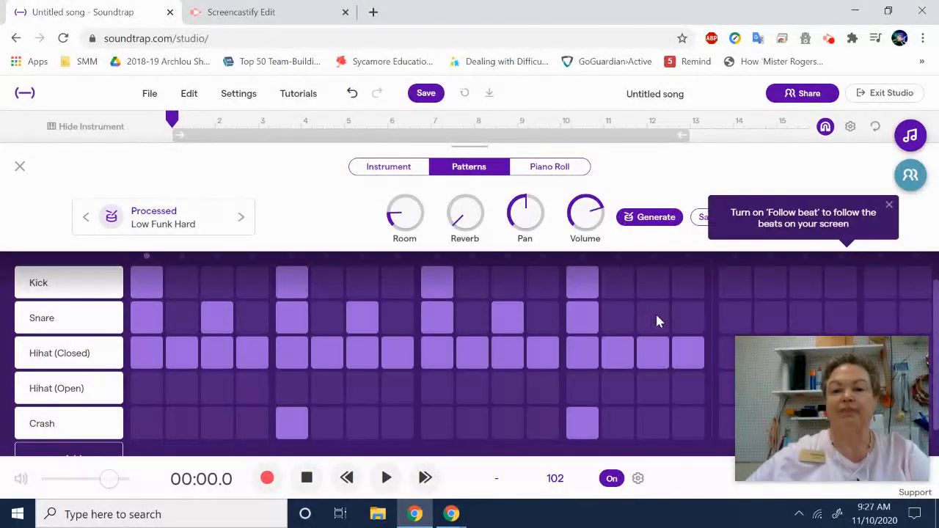
click(655, 316)
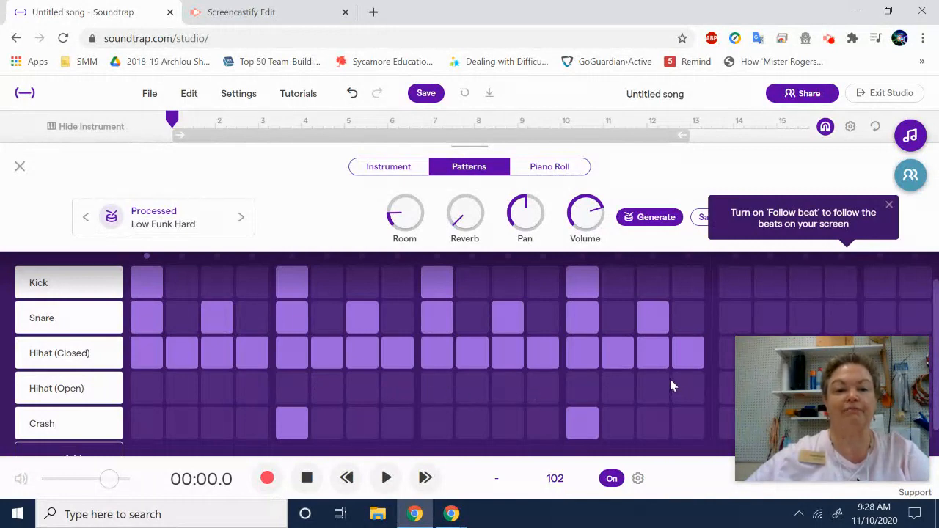
Play the pattern with the snare and crash parts, stop it and return to the song's start
click(385, 479)
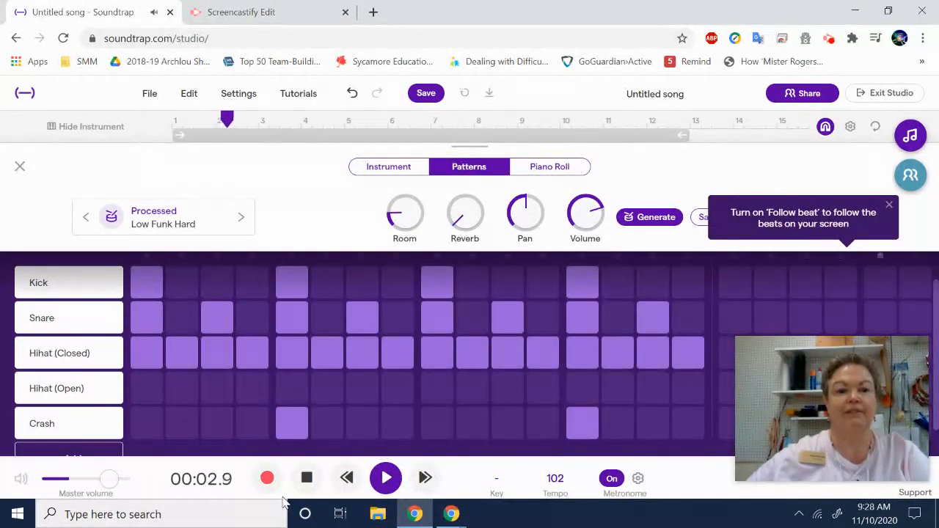
click(307, 478)
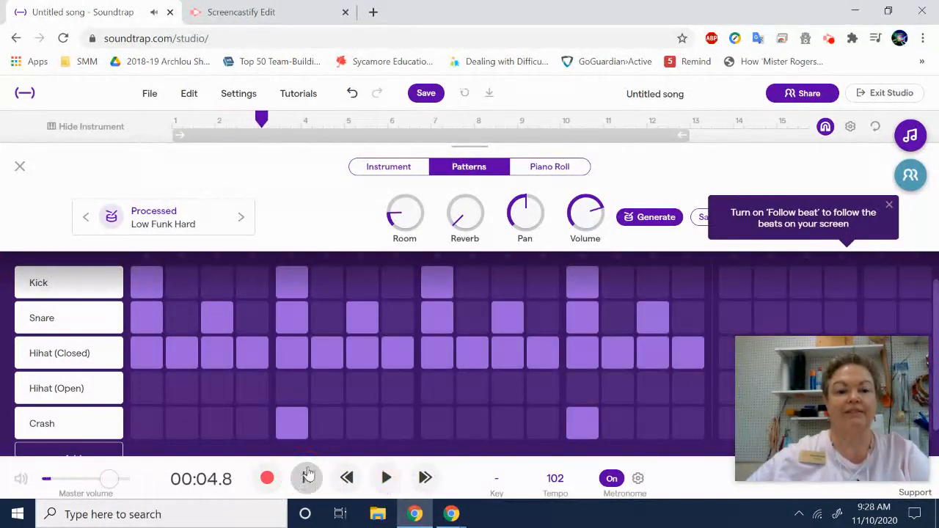
click(306, 478)
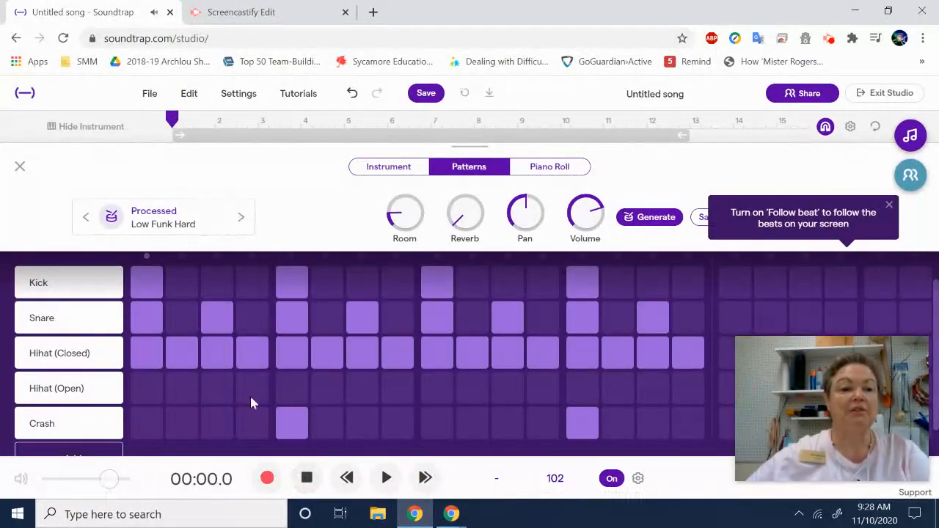
Change the drum track's kit to Tough Reggae in the Processed category
click(241, 218)
click(241, 219)
click(242, 219)
click(241, 218)
click(241, 218)
click(241, 219)
click(241, 219)
click(241, 219)
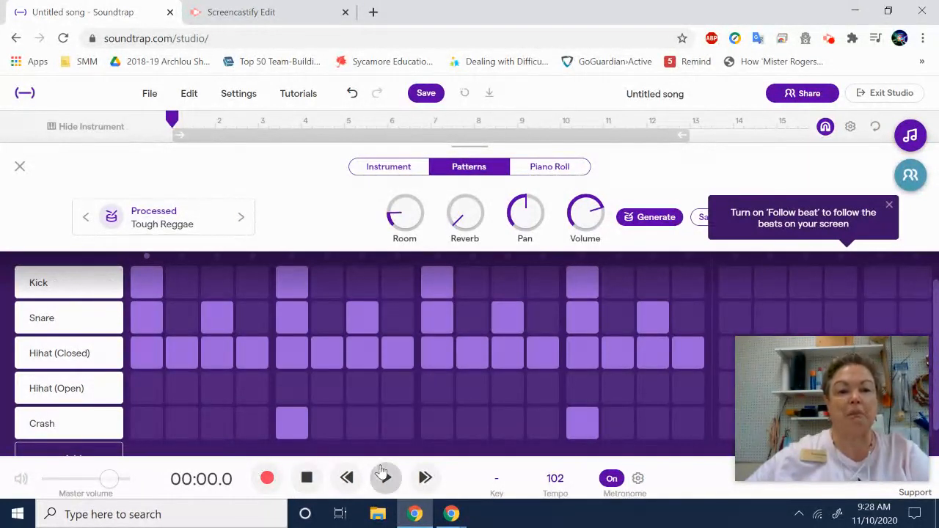
Play the drum pattern with the Tough Reggae kit, stop it and save the project
click(388, 477)
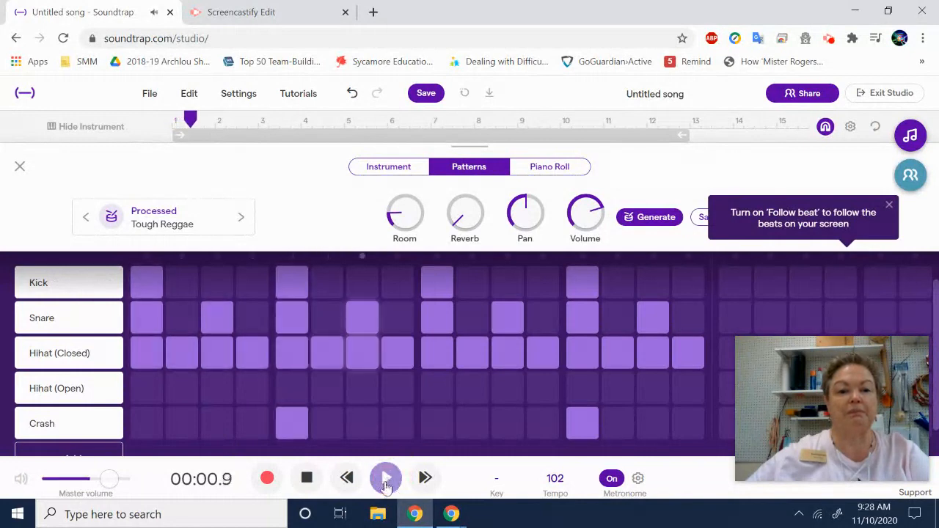
click(307, 477)
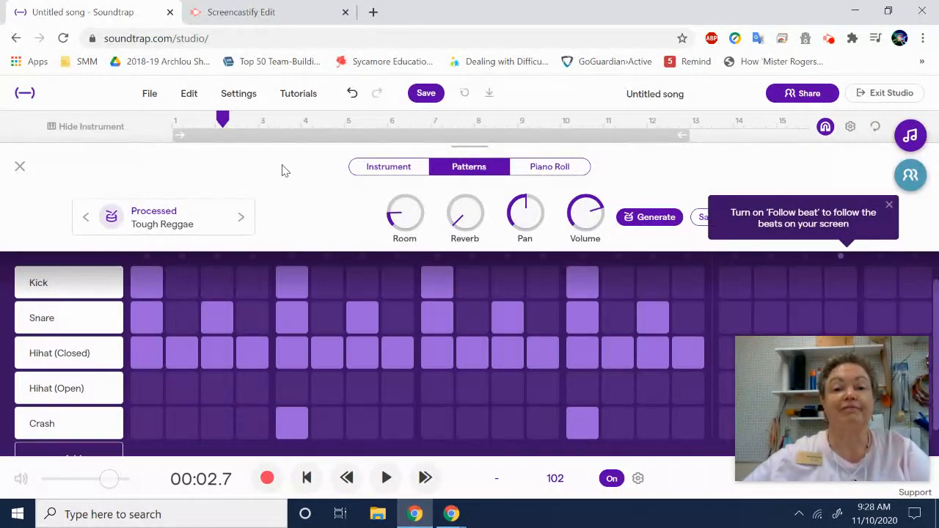
click(430, 94)
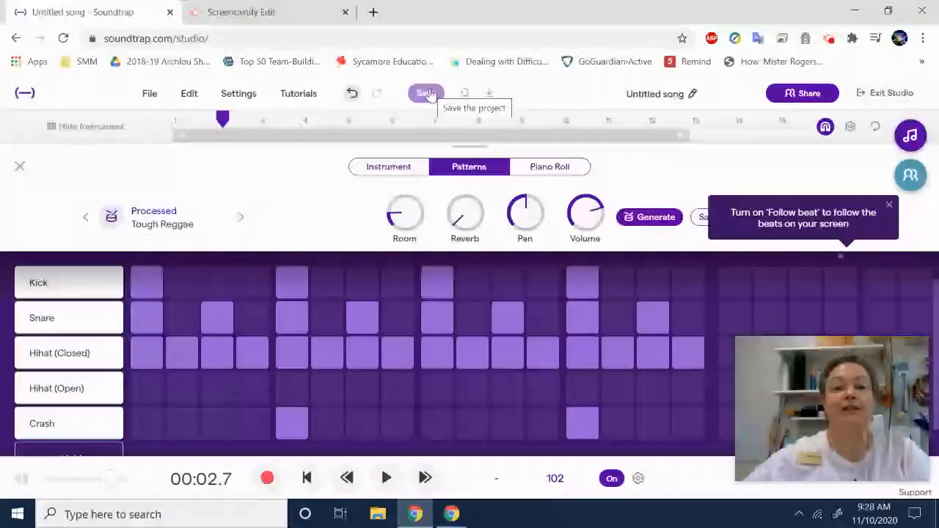